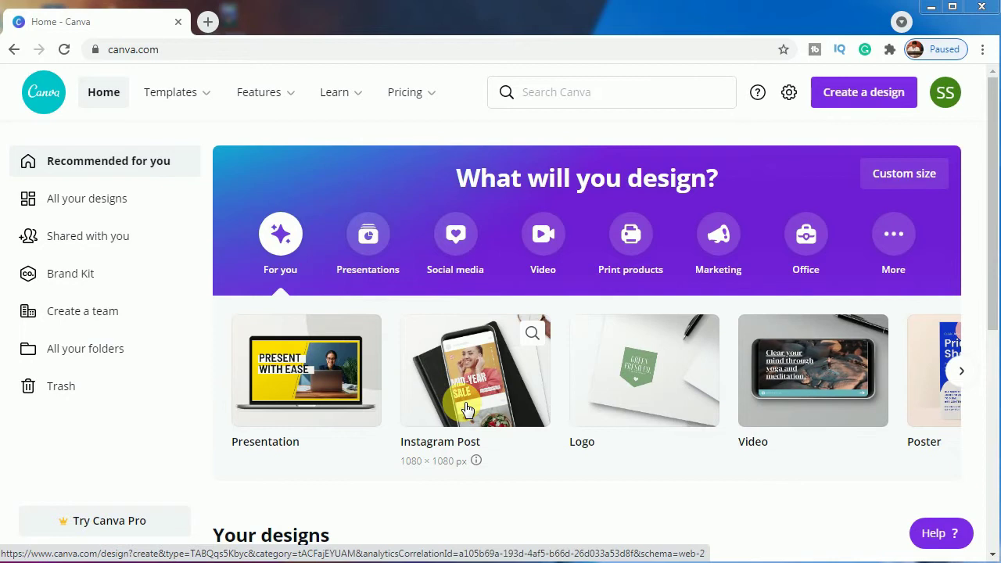
Create a blank Instagram Post design and add the uploaded cutout photo of the seated woman.
click(467, 408)
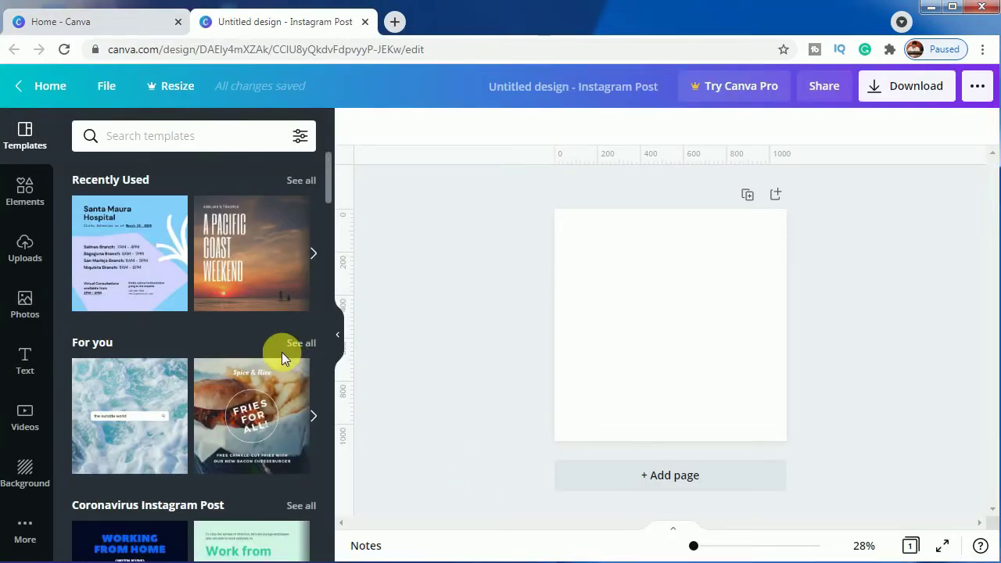
drag(701, 549, 702, 550)
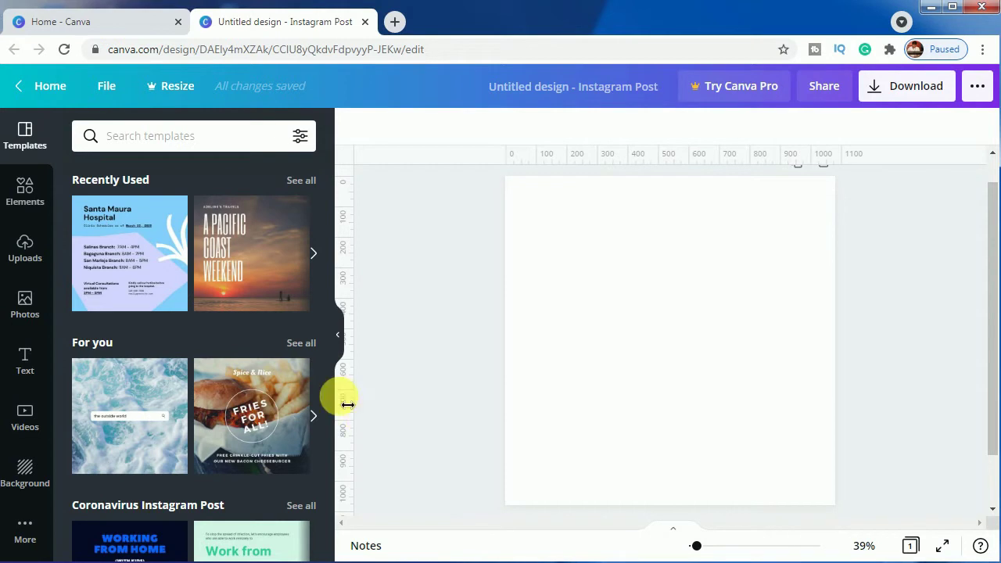
click(33, 250)
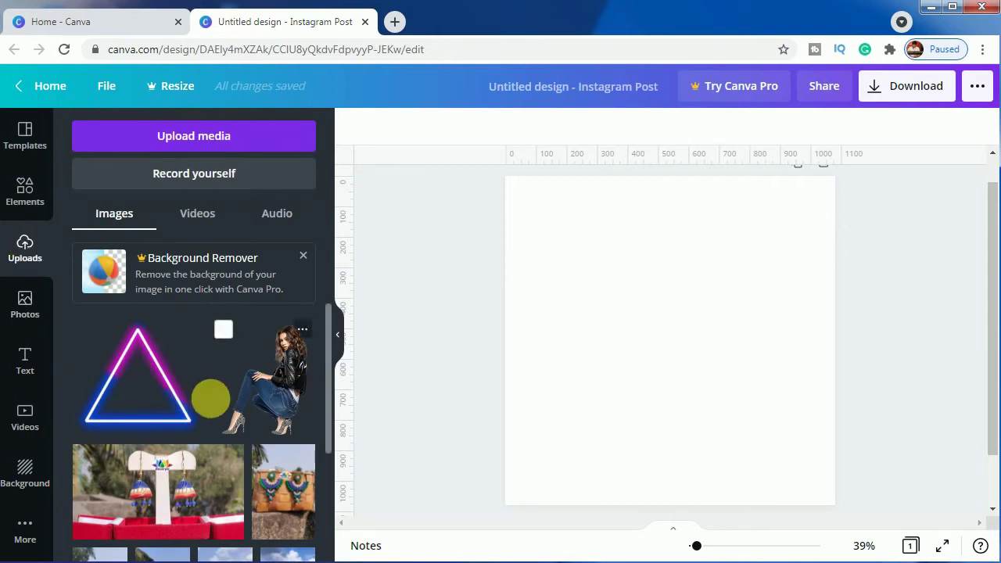
click(280, 403)
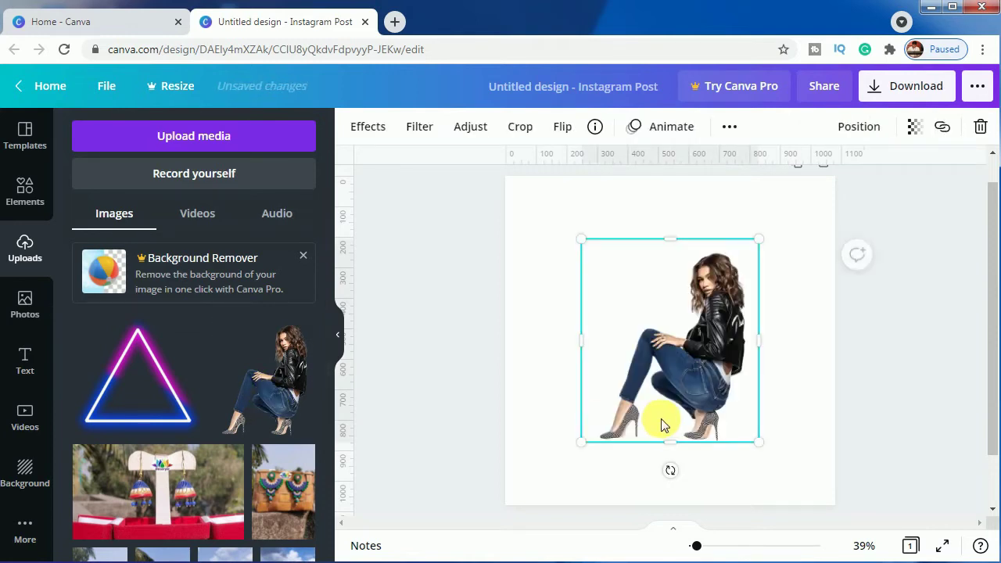
Enlarge the woman's photo so that it fills most of the page.
drag(581, 457, 543, 484)
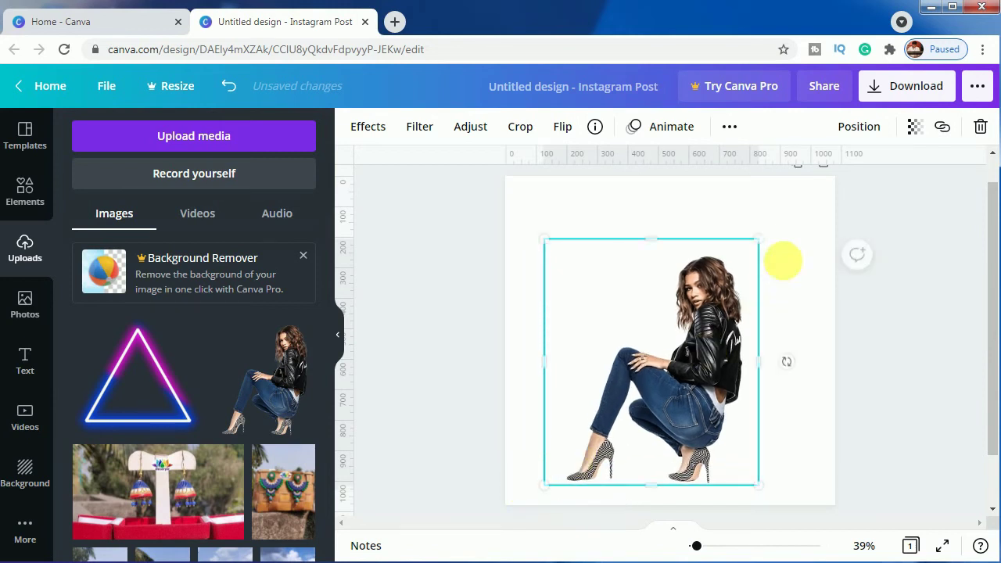
drag(771, 249, 809, 227)
click(909, 368)
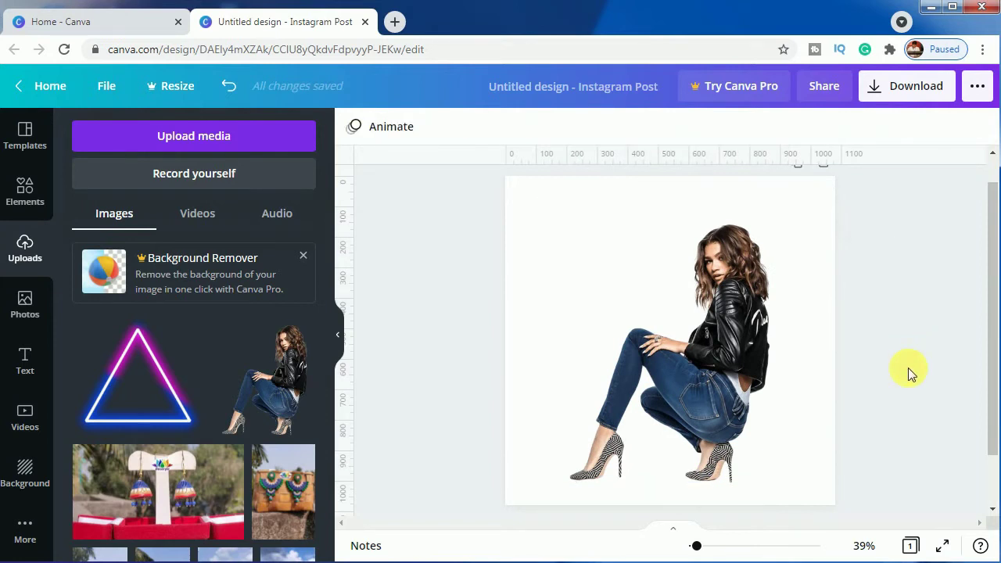
Adjust the woman's photo to contrast 27 and brightness -5.
click(664, 362)
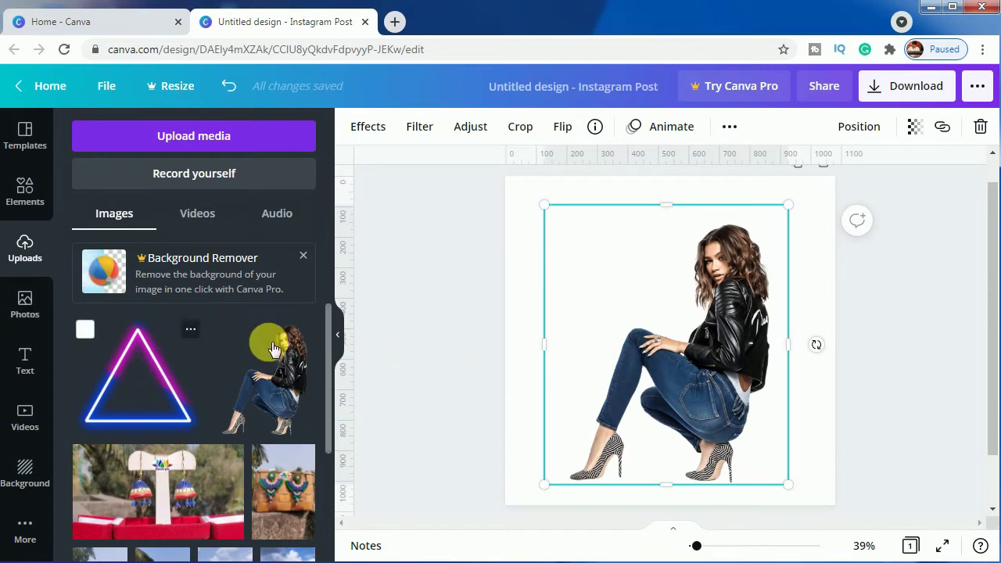
click(470, 128)
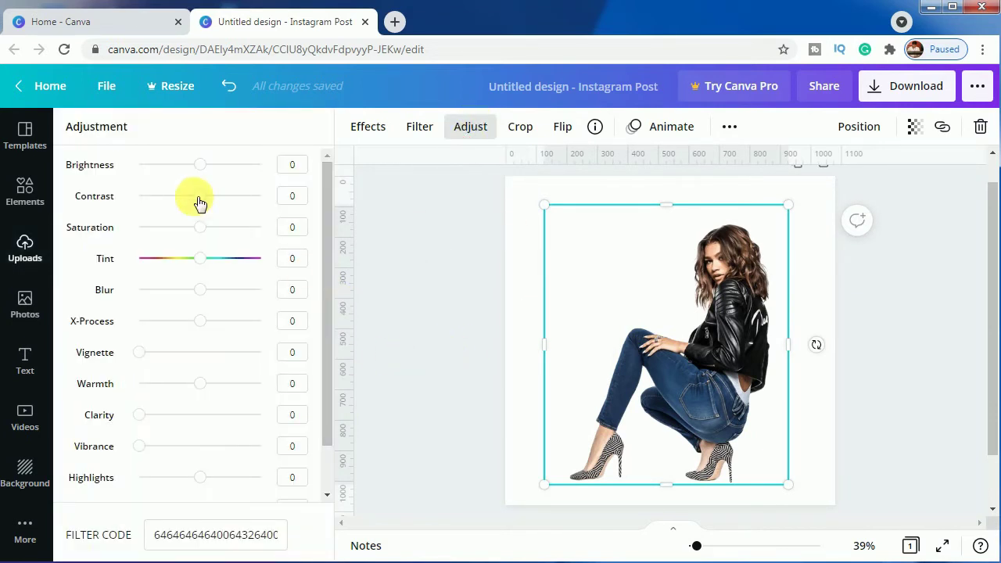
drag(205, 200, 217, 201)
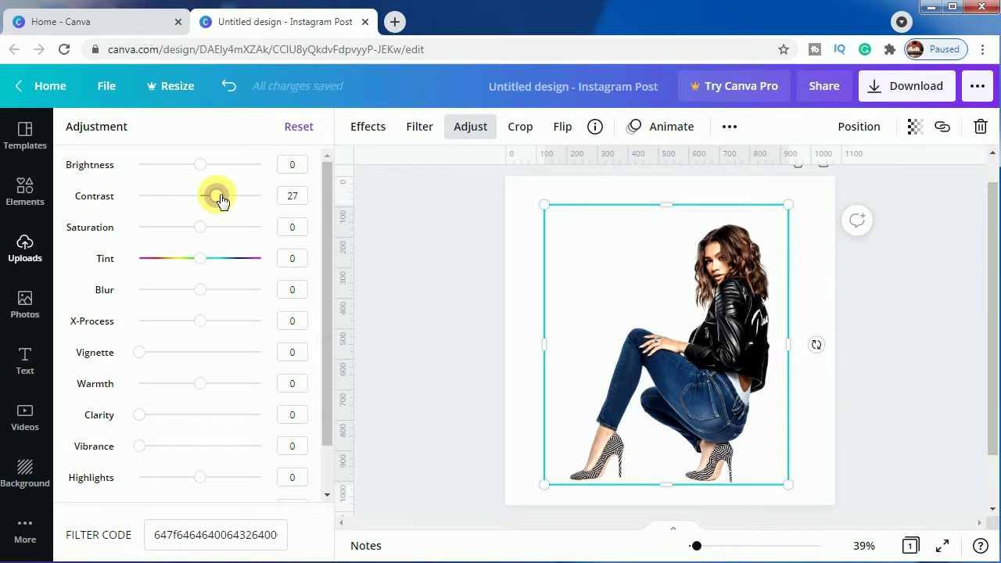
drag(205, 166, 202, 169)
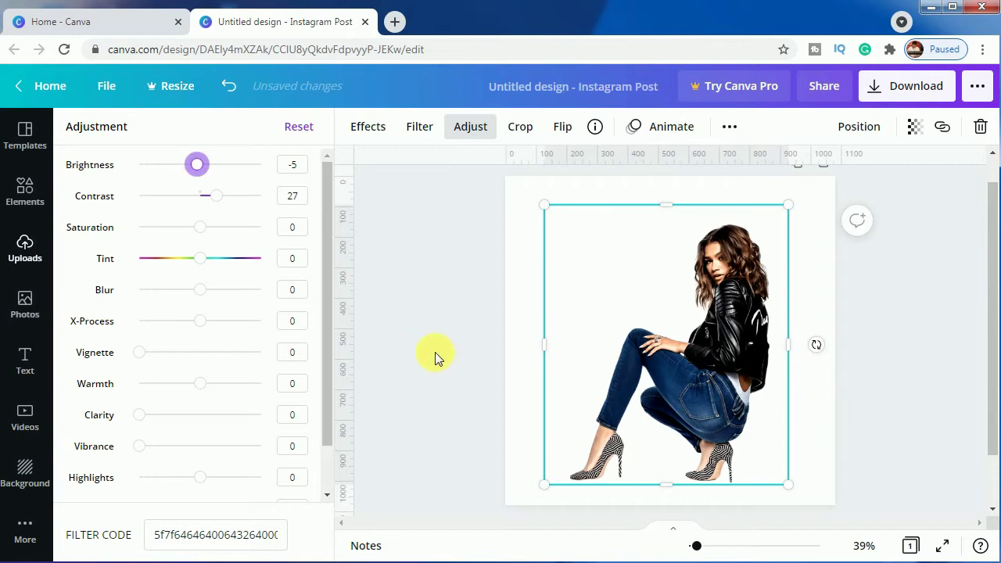
Search the backgrounds for "dark" and apply the black one with the glowing blue light arc.
click(26, 470)
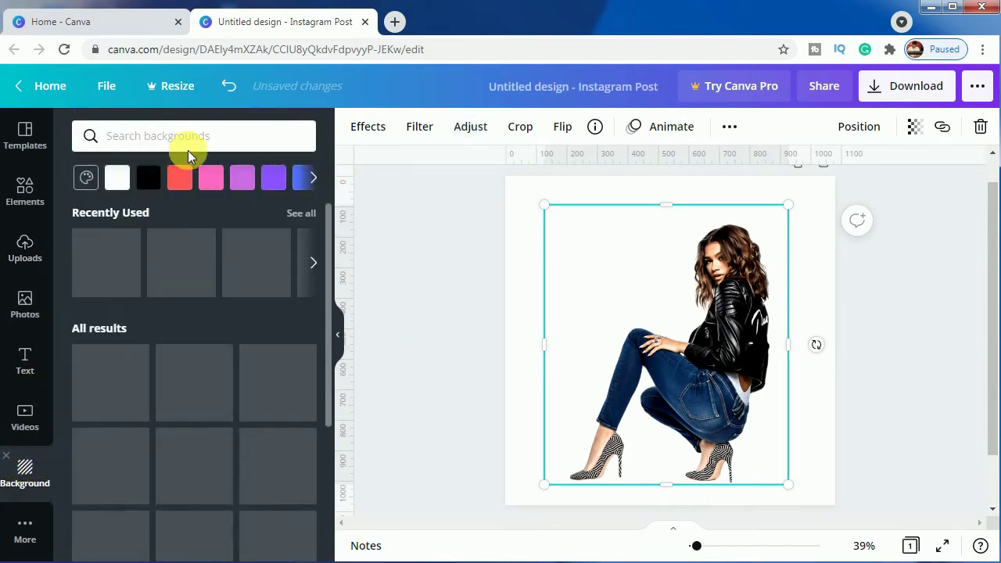
click(186, 143)
text(dark)
key(Return)
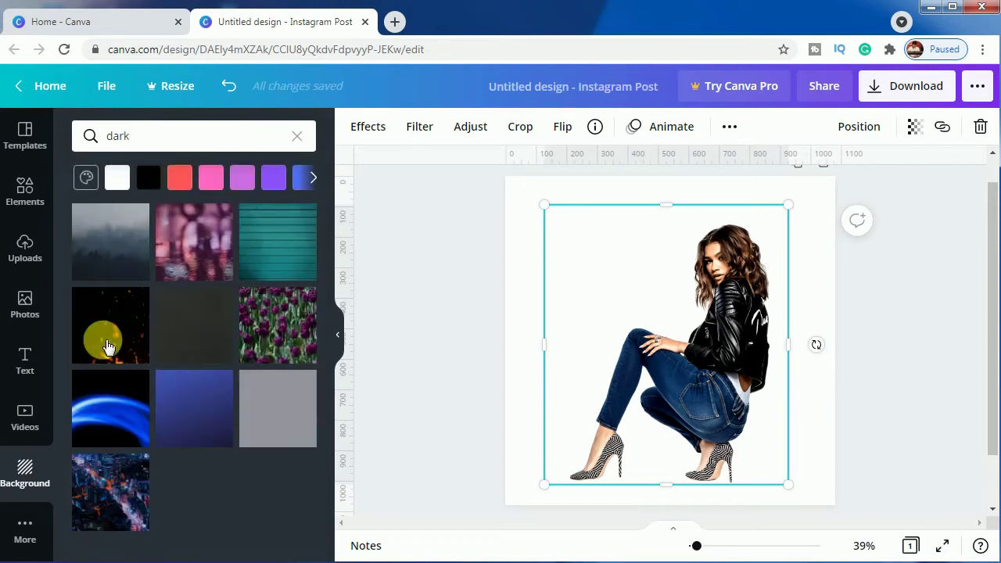
click(102, 420)
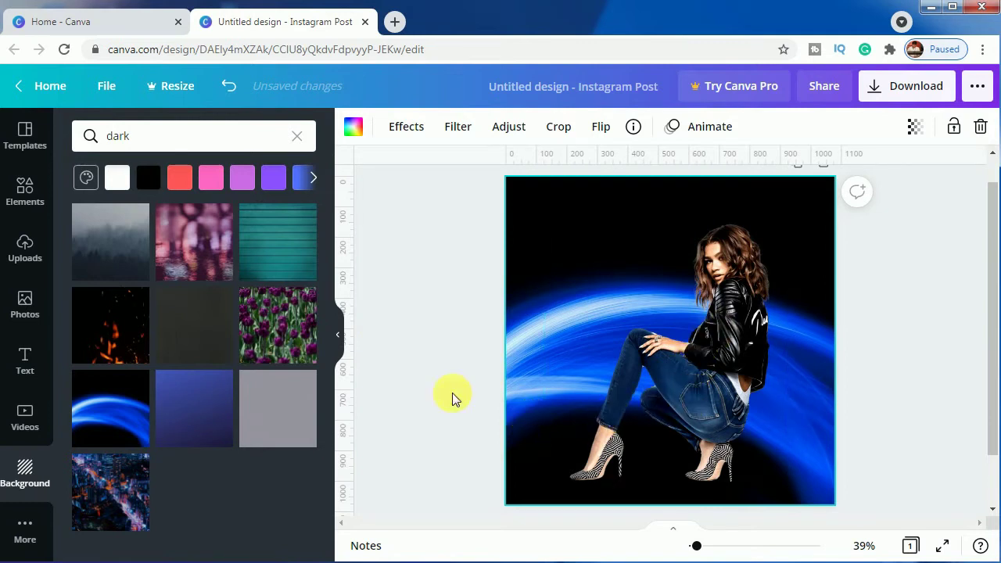
Add the uploaded neon triangle, enlarge it over the woman and rotate it so one corner points right.
click(26, 244)
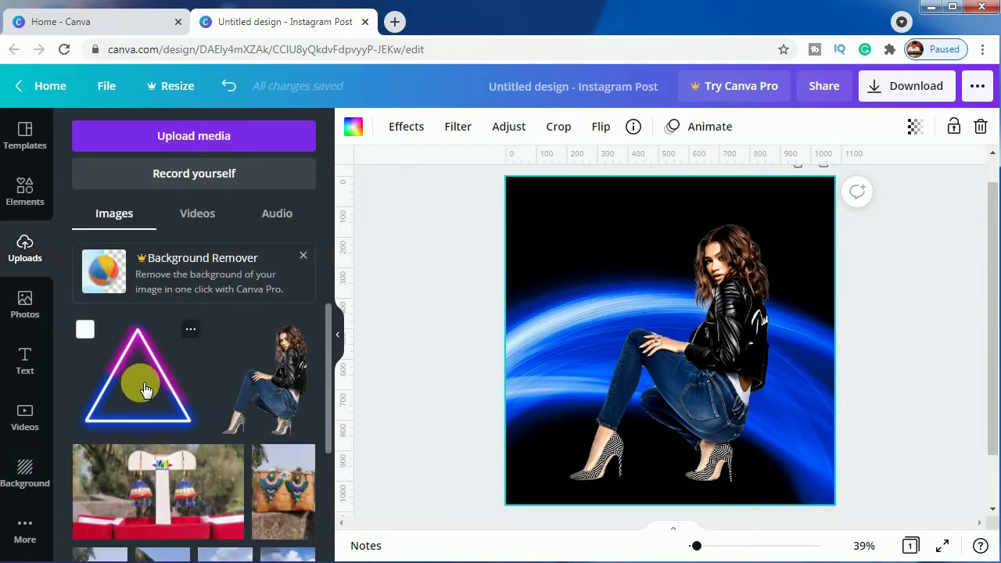
click(145, 389)
drag(671, 463, 767, 242)
drag(824, 342, 919, 352)
drag(540, 353, 504, 373)
drag(603, 349, 592, 370)
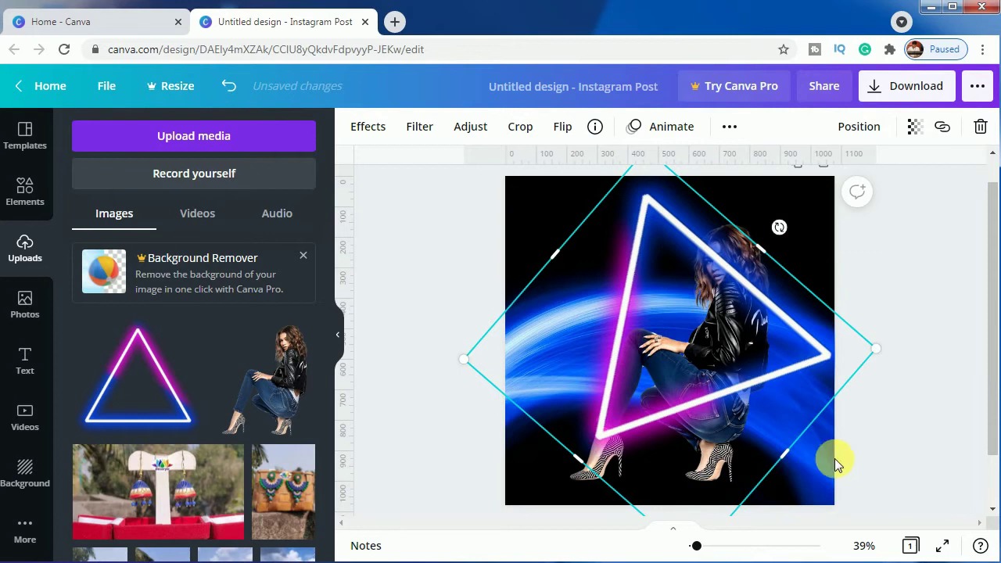
mouse_move(780, 228)
mouse_down()
mouse_move(771, 204)
mouse_move(777, 209)
mouse_up()
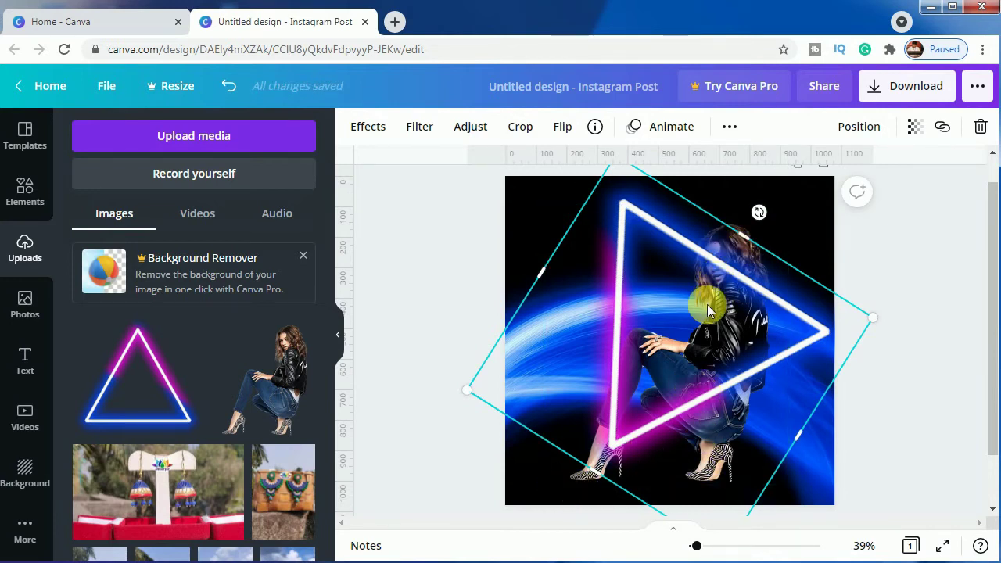
Crop the woman's photo from above to below the shoulders, then duplicate it and align the copy exactly over the original.
click(546, 486)
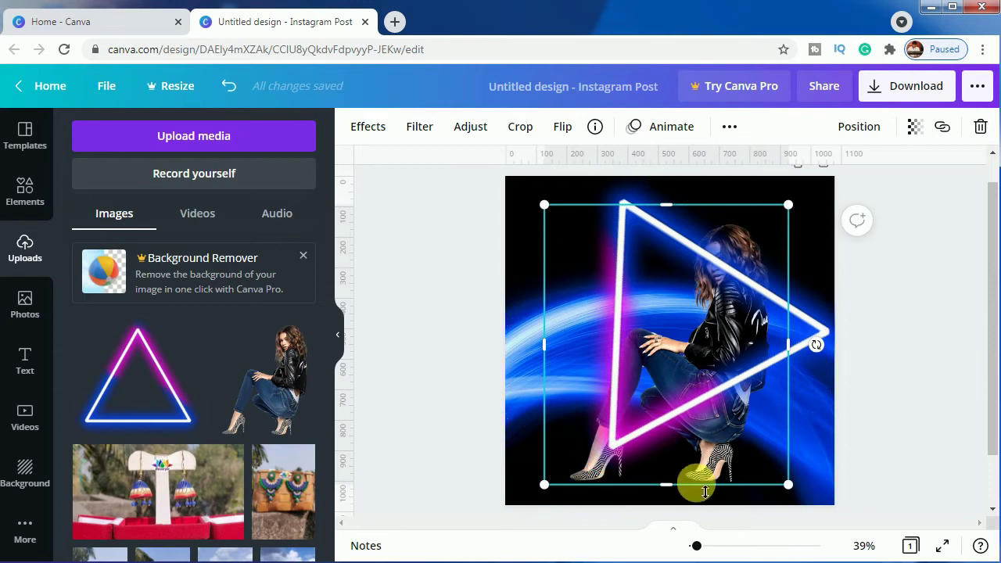
drag(676, 212, 690, 317)
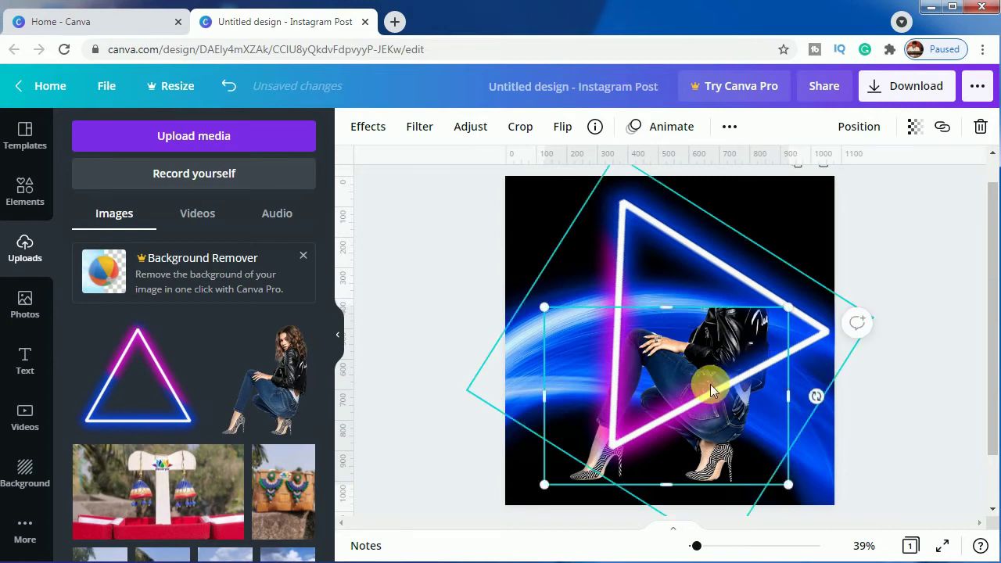
click(730, 130)
click(725, 167)
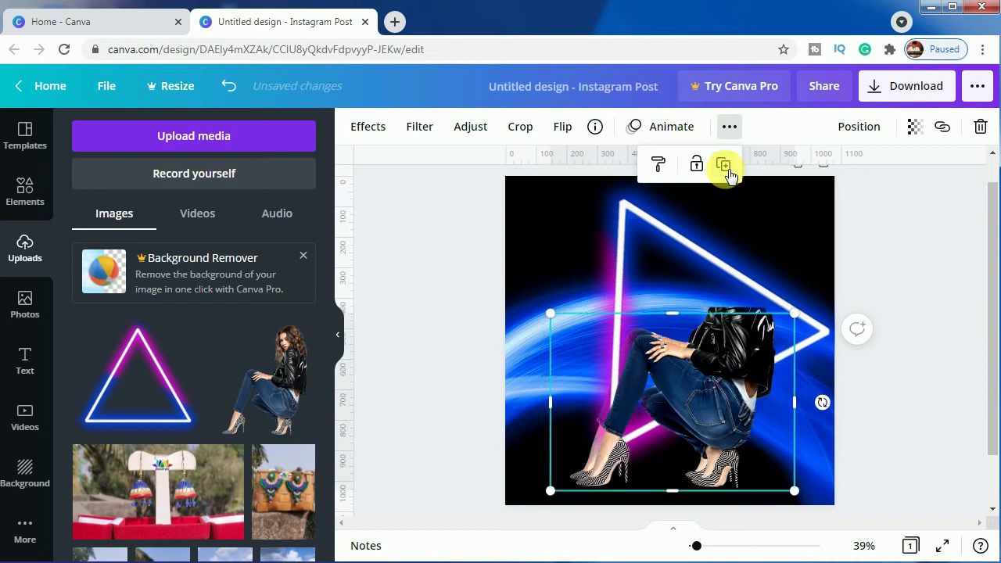
drag(720, 359, 694, 369)
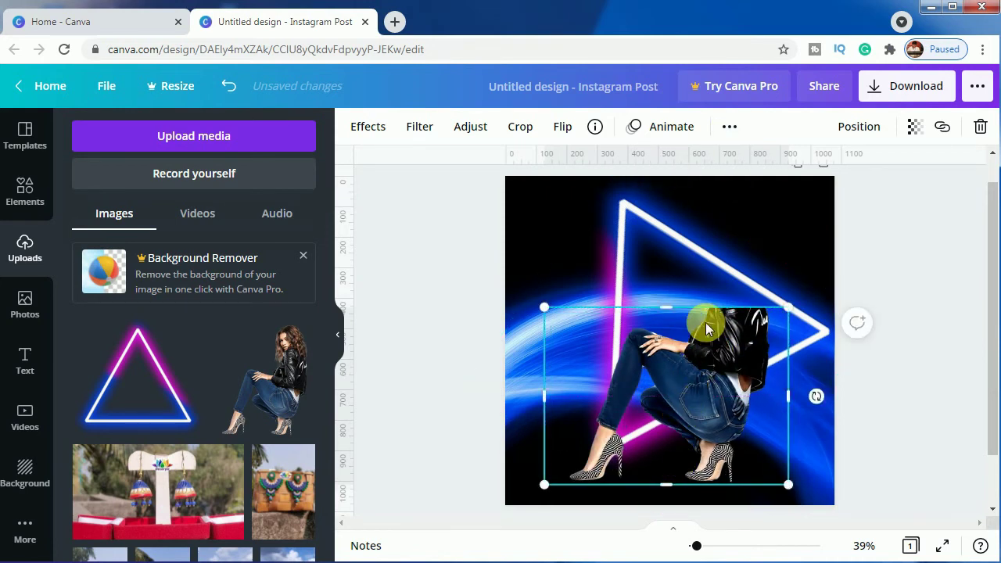
Re-crop the duplicate photo to only the woman's head and shoulders, in front of the neon triangle.
drag(666, 307, 675, 224)
drag(674, 497, 710, 328)
click(906, 327)
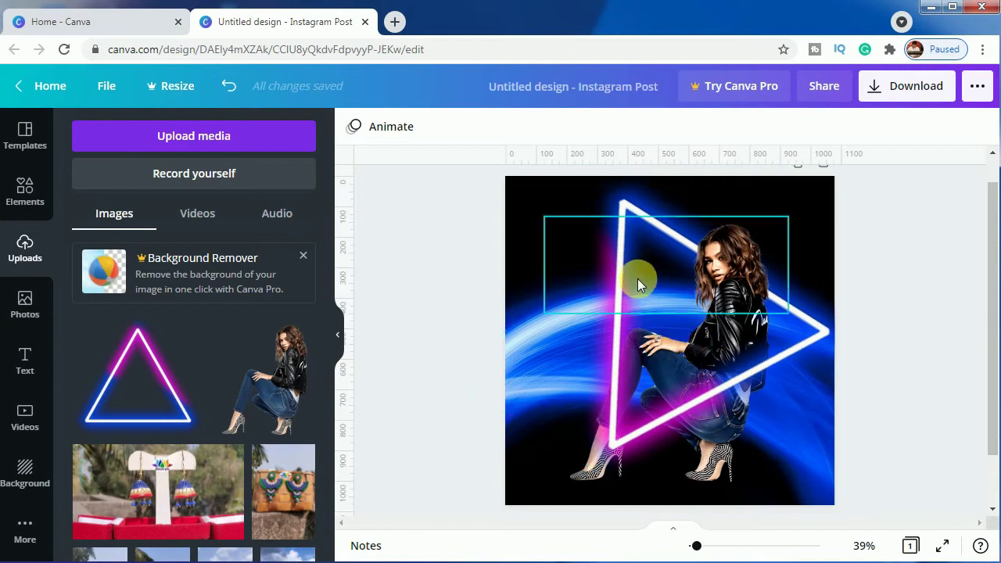
Duplicate the neon triangle, shrink the copy and nest it inside the larger triangle.
click(607, 410)
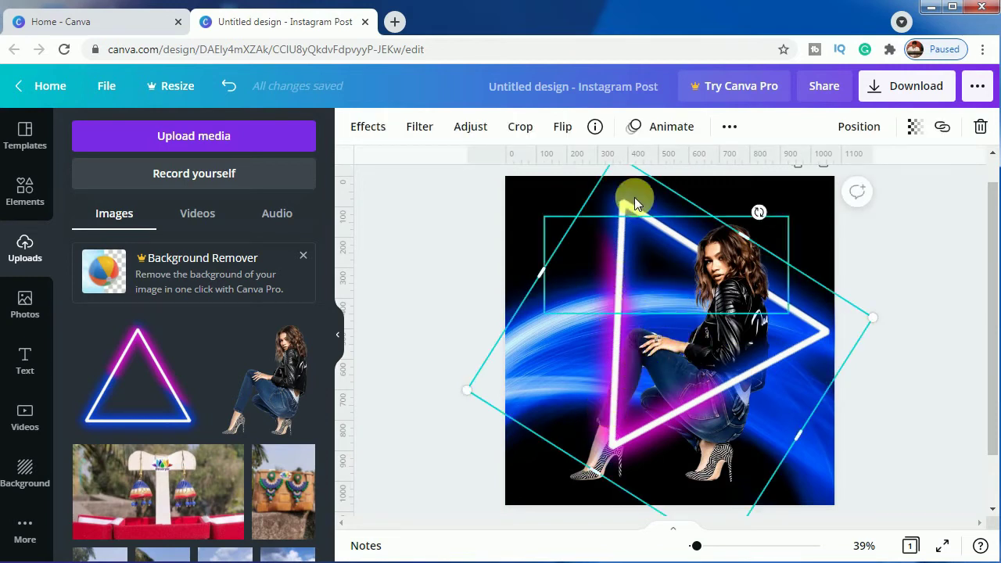
click(730, 127)
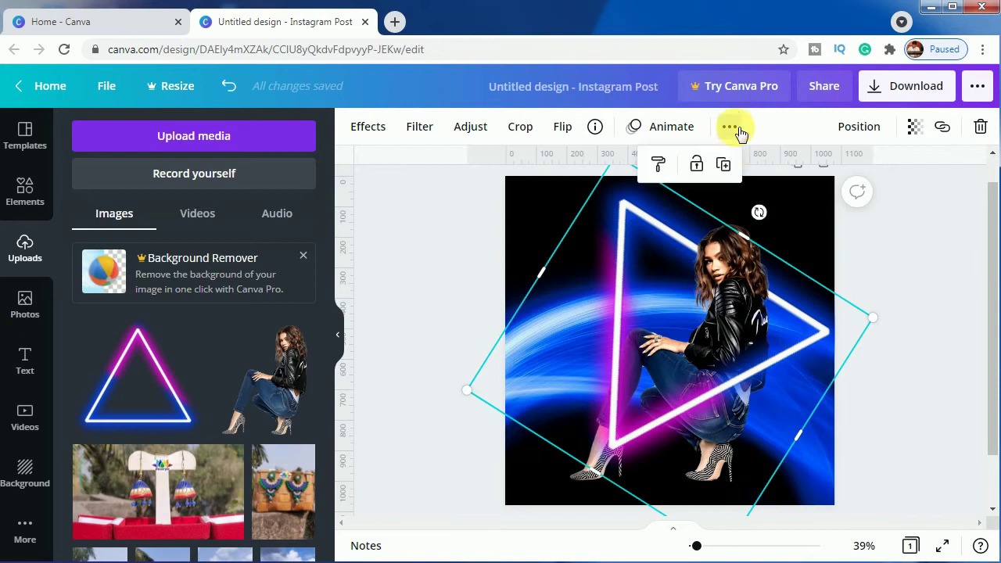
click(724, 166)
drag(875, 327, 802, 344)
drag(633, 380, 678, 366)
drag(638, 204, 645, 225)
mouse_move(686, 369)
mouse_down()
mouse_move(707, 344)
mouse_move(696, 361)
mouse_up()
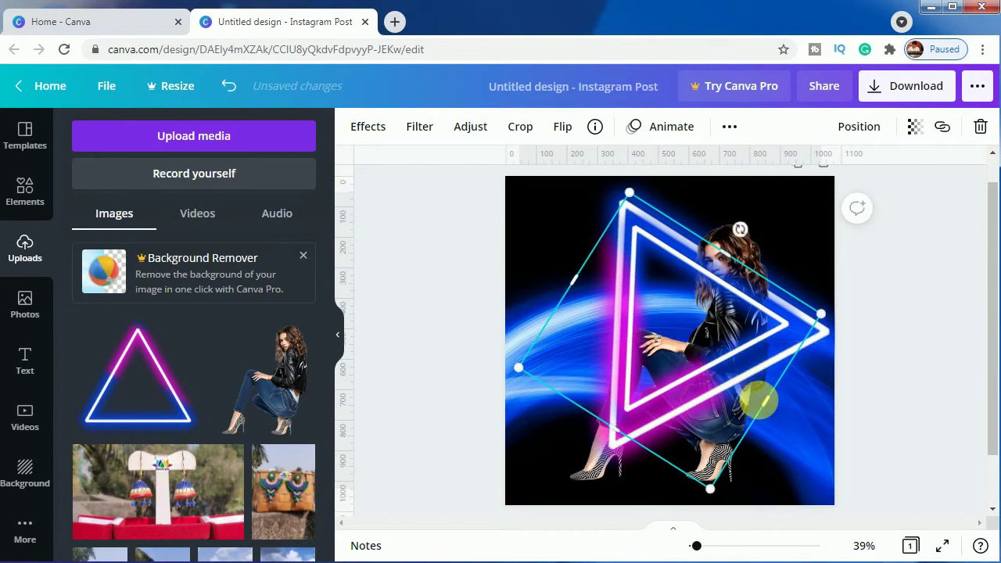
click(740, 229)
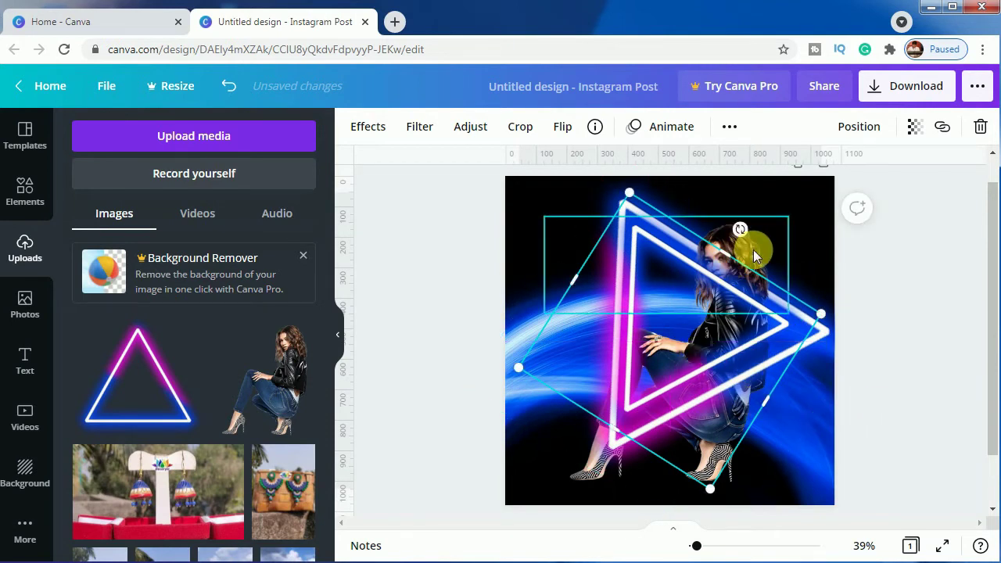
Bring the head-and-shoulders photo forward in front of the inner neon triangle.
right_click(754, 249)
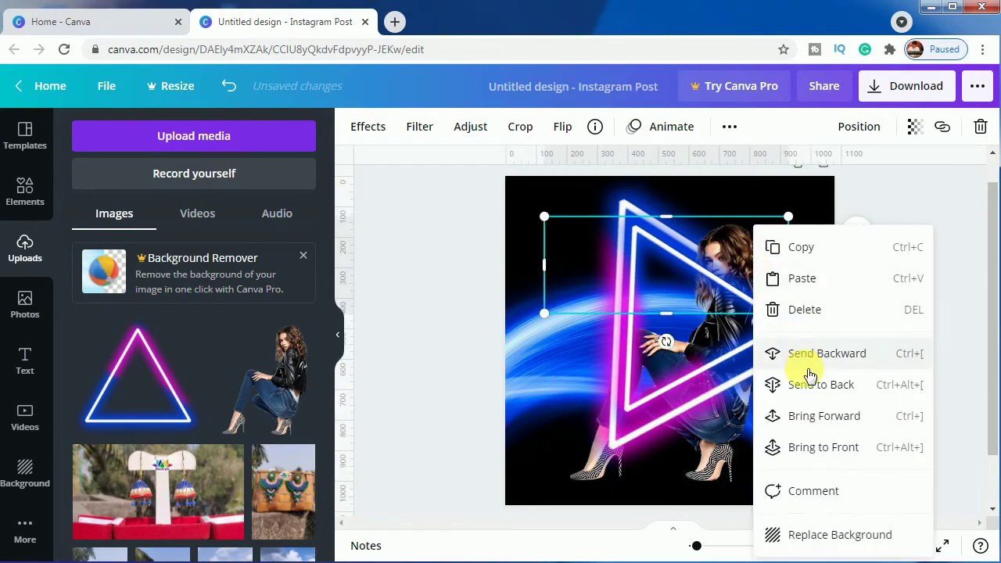
click(802, 416)
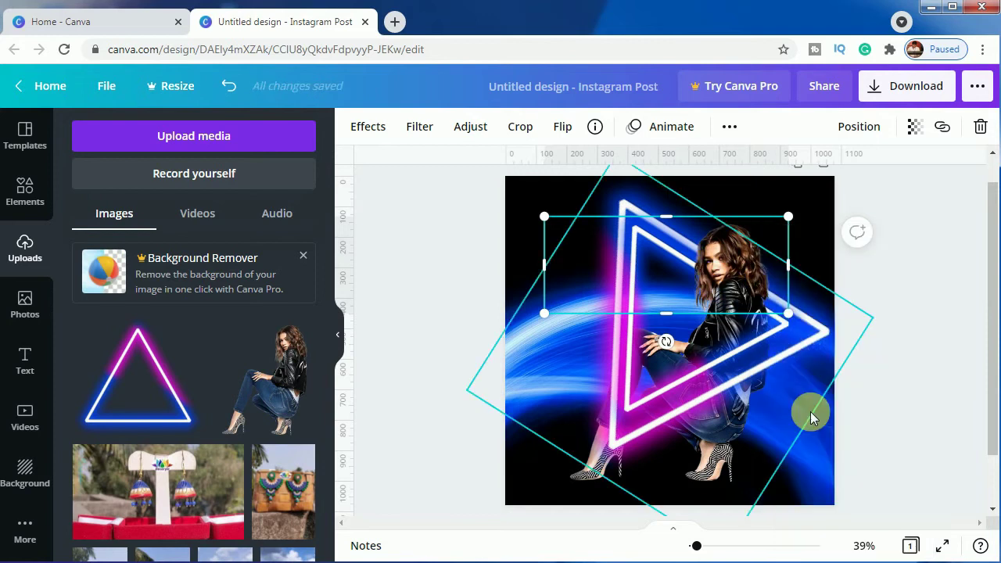
click(938, 375)
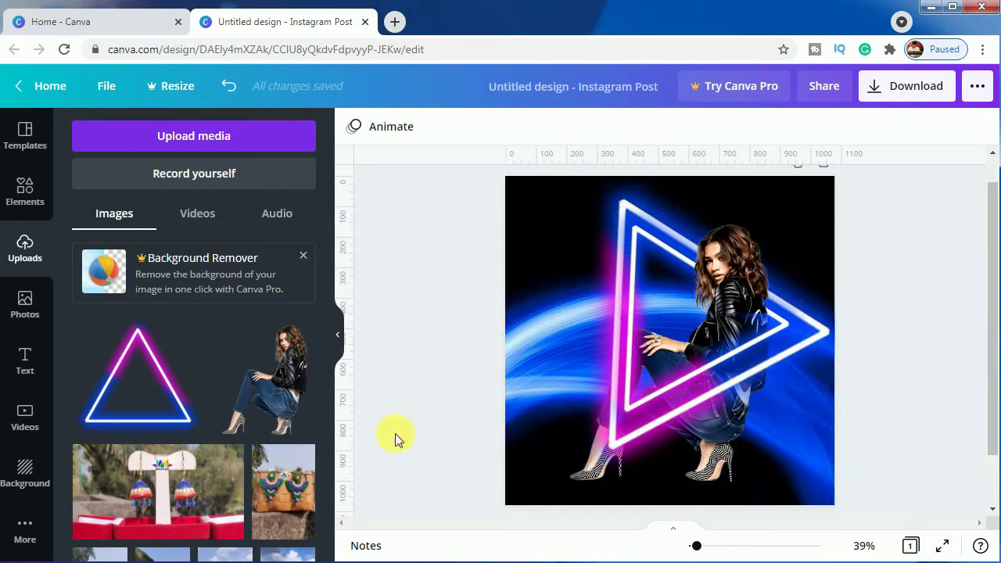
Nudge the inner neon triangle slightly right and down to centre it within the outer triangle.
click(648, 370)
key(Right)
key(Right)
key(Right)
key(Right)
key(Right)
key(Right)
key(Right)
key(Right)
key(Right)
key(Right)
key(Right)
key(Right)
key(Right)
key(Right)
key(Right)
key(Right)
key(Right)
key(Right)
key(Right)
key(Right)
key(Down)
key(Down)
key(Down)
key(Down)
key(Down)
key(Down)
key(Down)
key(Down)
key(Down)
key(Down)
key(Down)
key(Down)
key(Down)
key(Down)
key(Down)
key(Down)
key(Down)
key(Down)
key(Left)
key(Left)
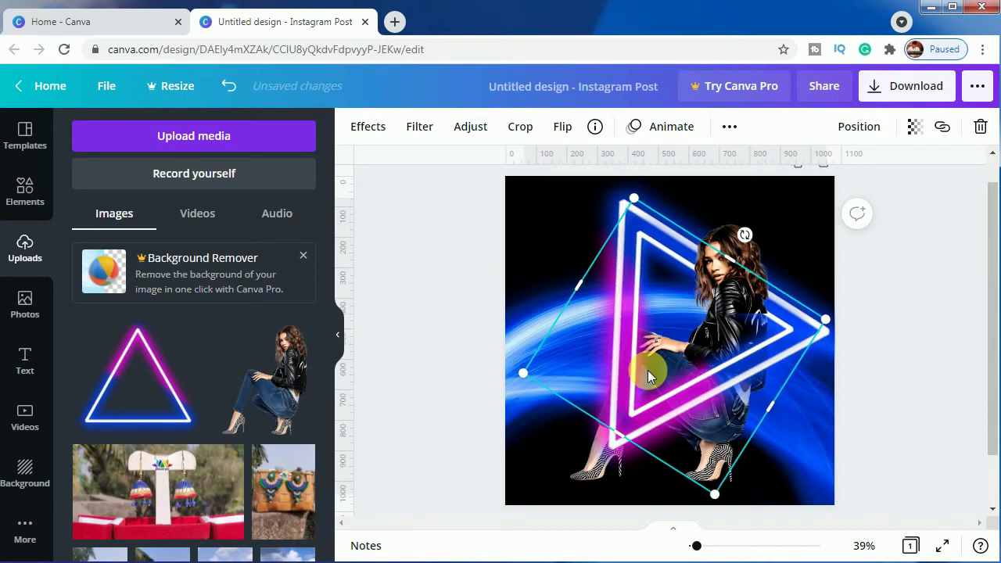
click(935, 437)
Apply the Pellet style of the Pixelate effect to the outer neon triangle.
click(570, 384)
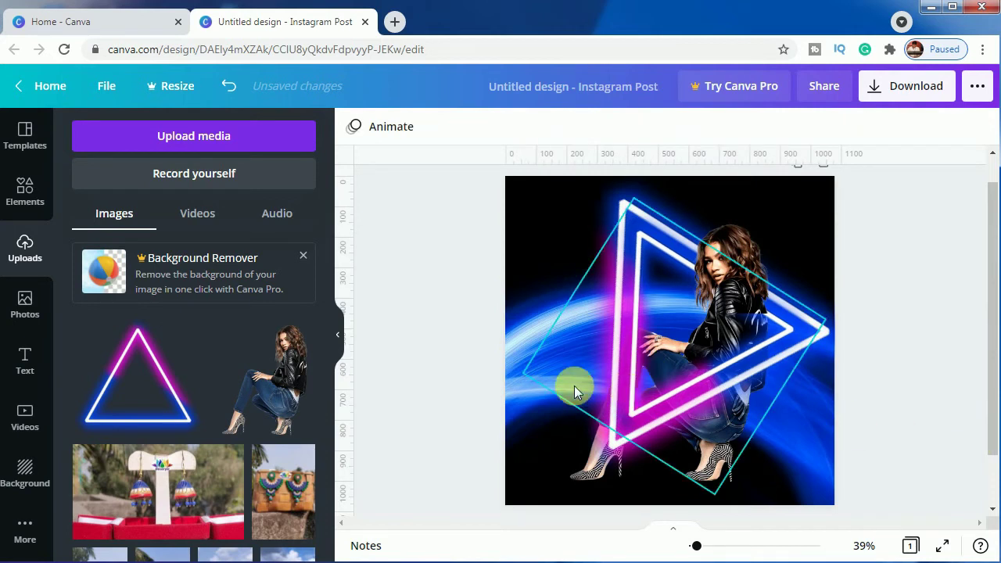
click(542, 312)
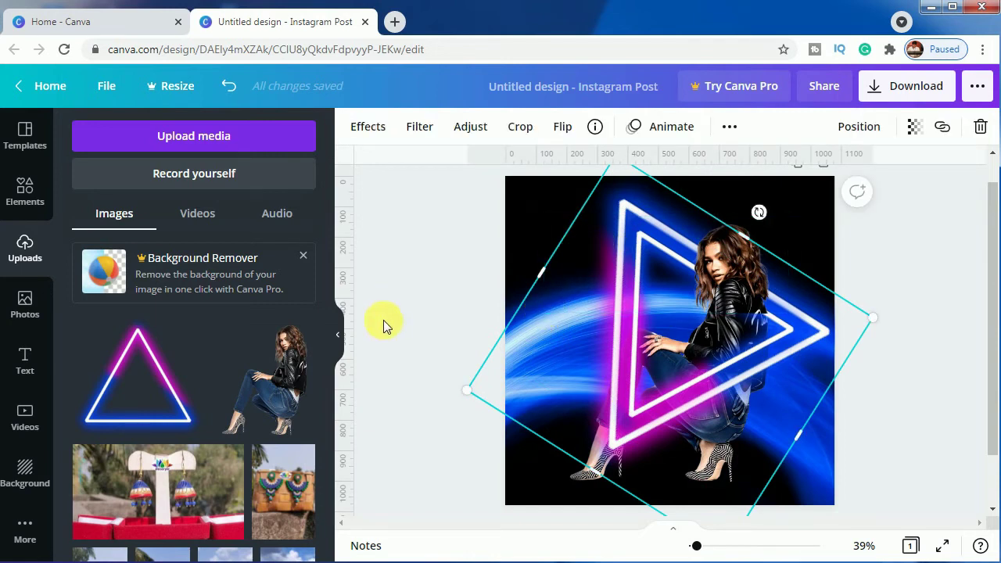
click(374, 131)
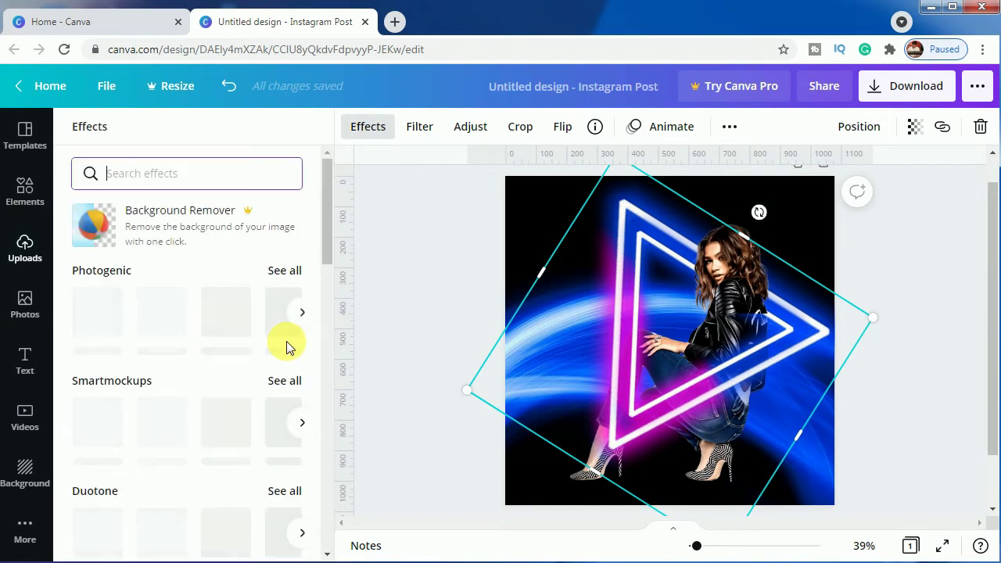
scroll(280, 348, down, 2)
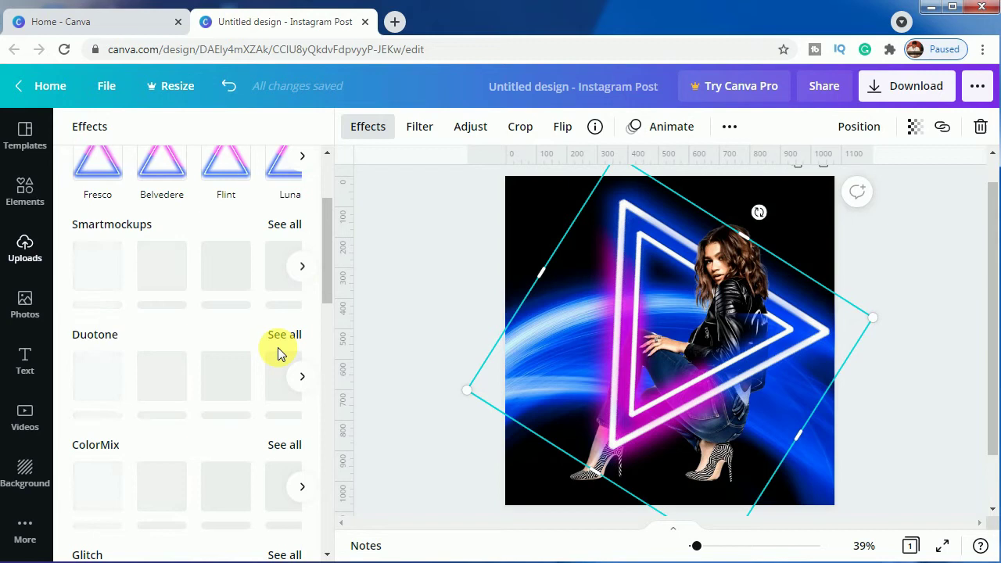
scroll(279, 352, down, 3)
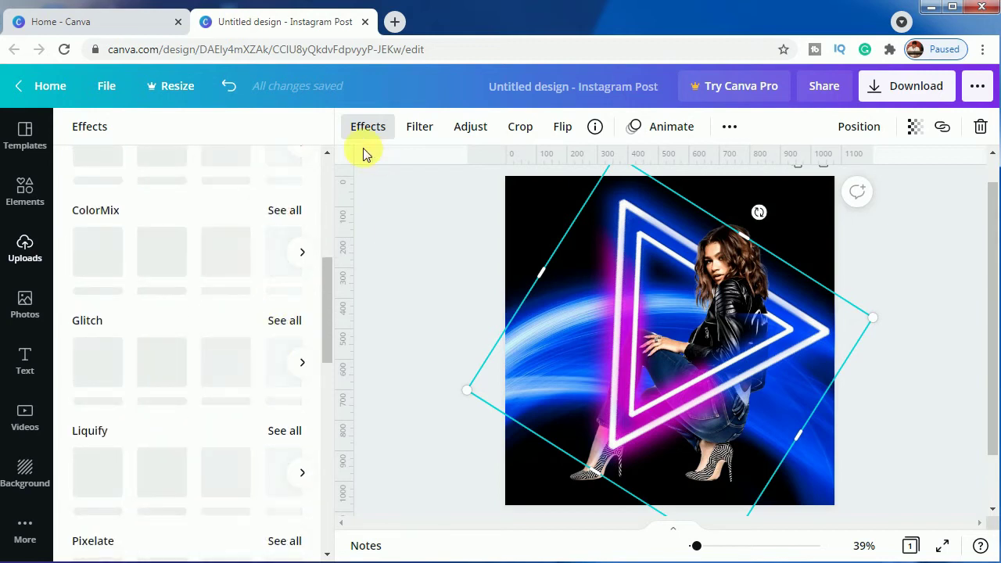
scroll(204, 415, down, 2)
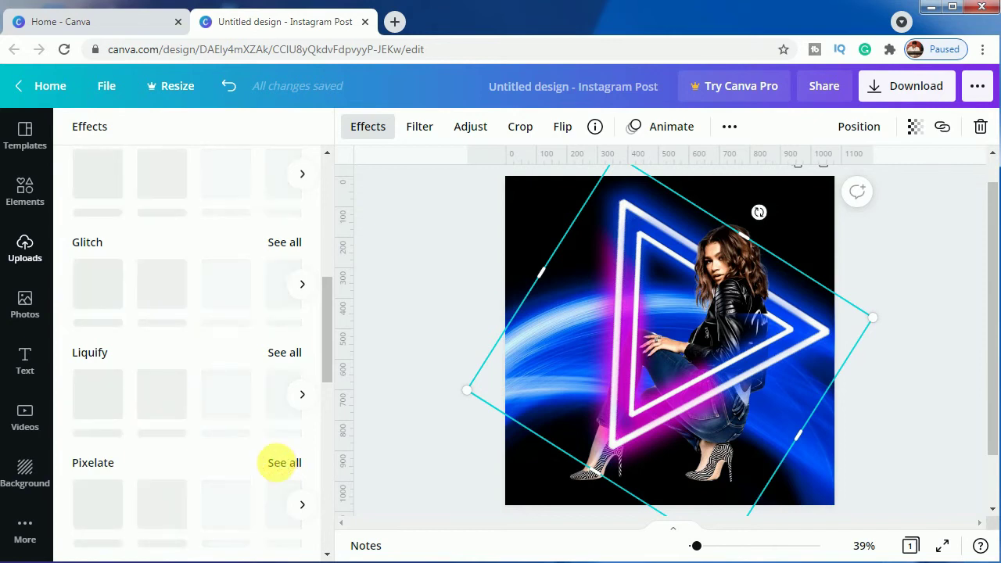
click(283, 466)
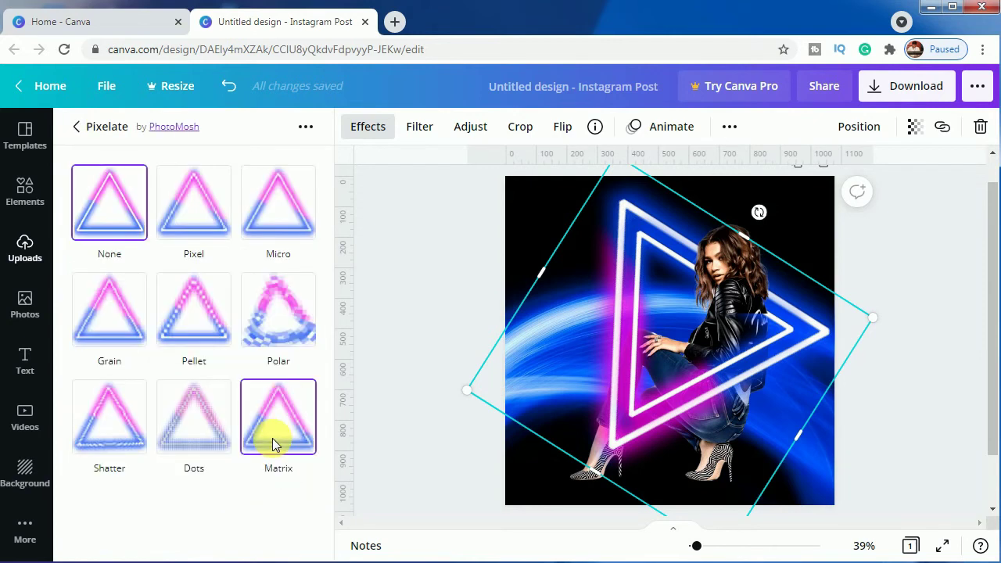
click(186, 332)
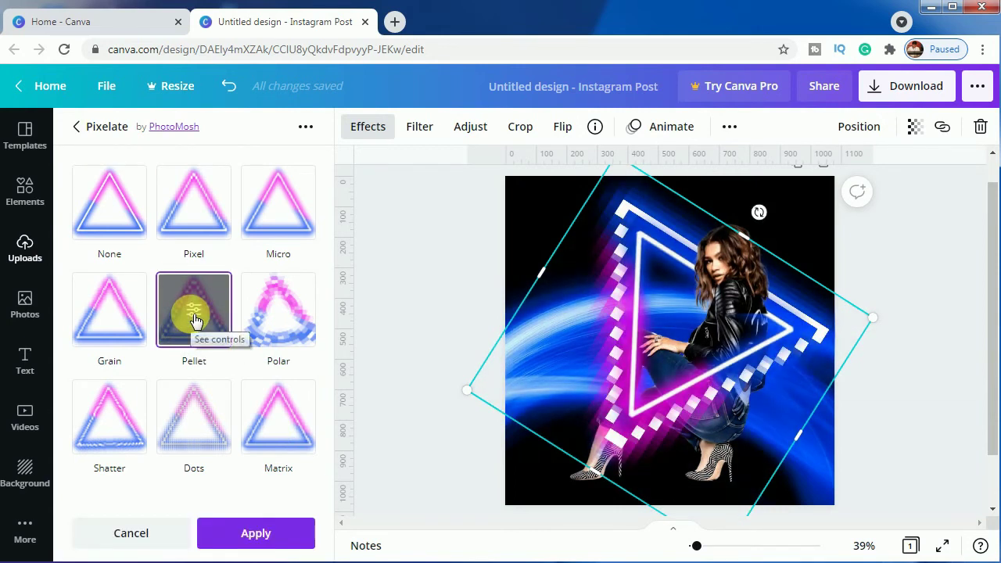
Set the Pellet effect's vertical pixels to 200 and raise its horizontal pixels to make the outer triangle's dashes finer.
click(198, 327)
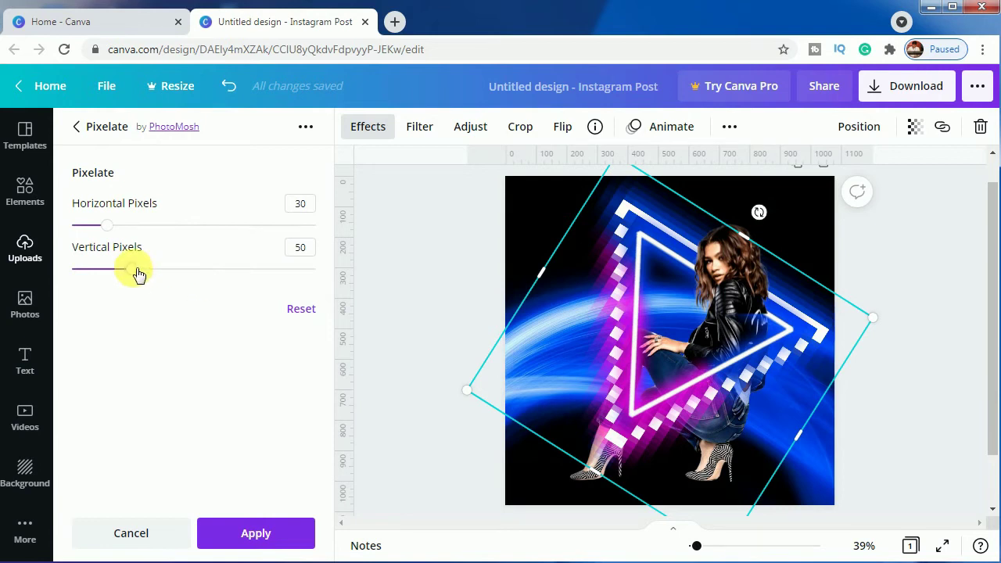
drag(141, 270, 348, 280)
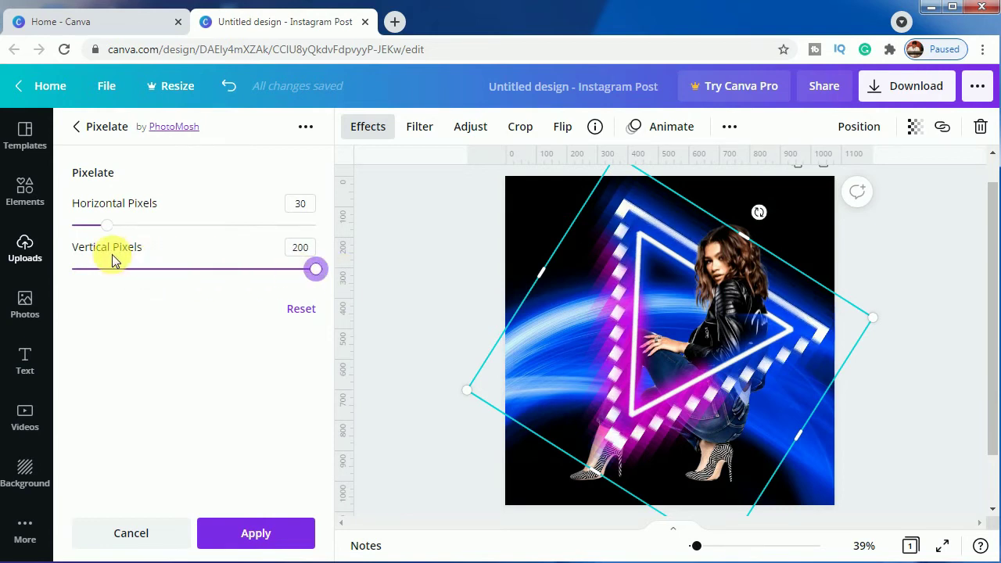
drag(111, 230, 95, 231)
drag(99, 229, 129, 233)
Recolour the inner neon triangle with the Arctic ColorMix effect.
click(603, 319)
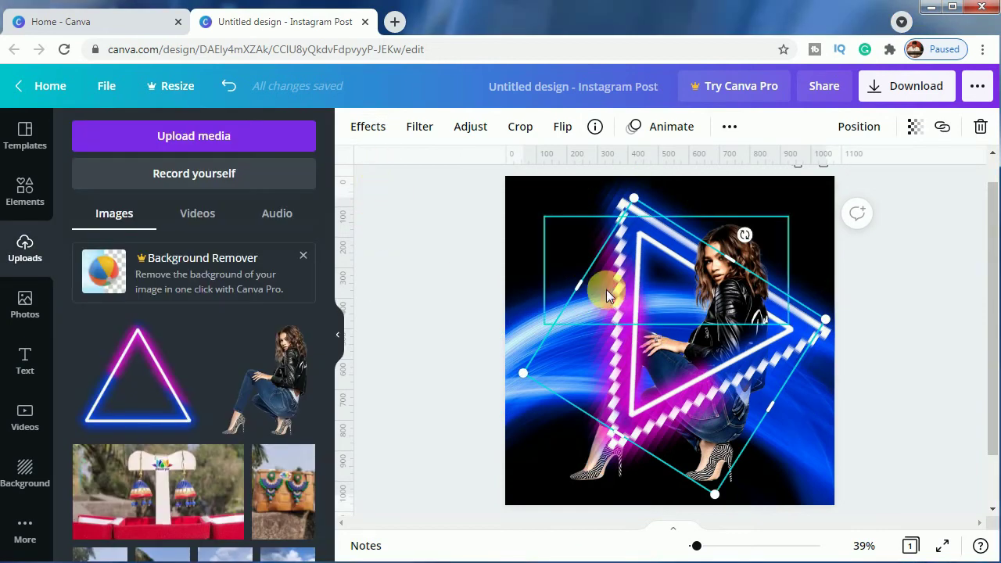
click(377, 133)
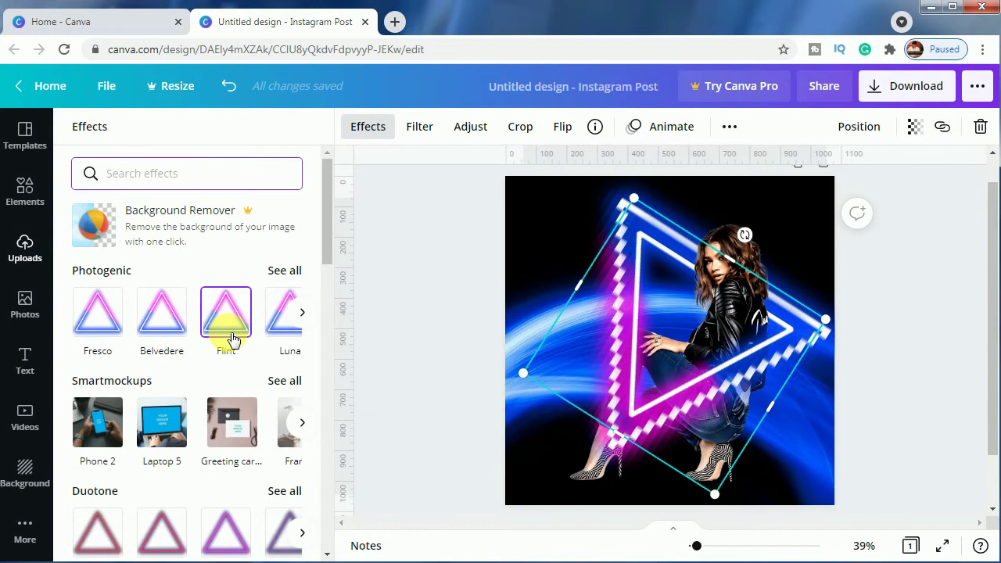
scroll(227, 335, down, 3)
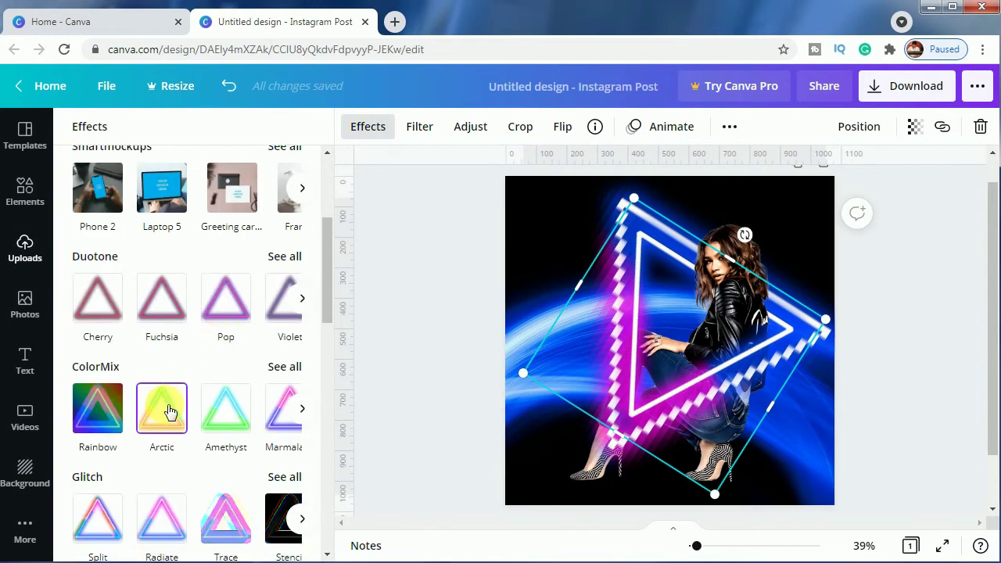
click(165, 413)
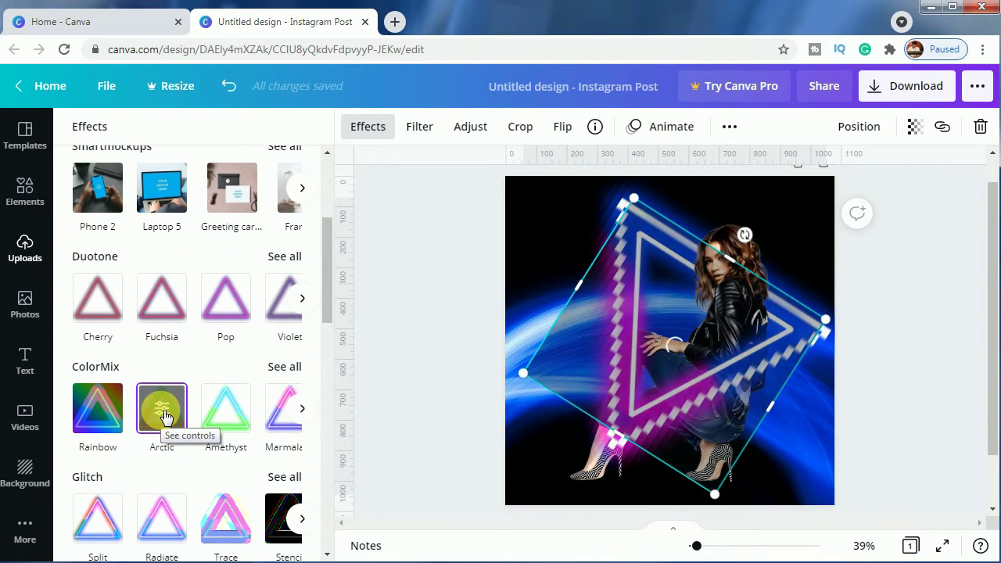
click(415, 393)
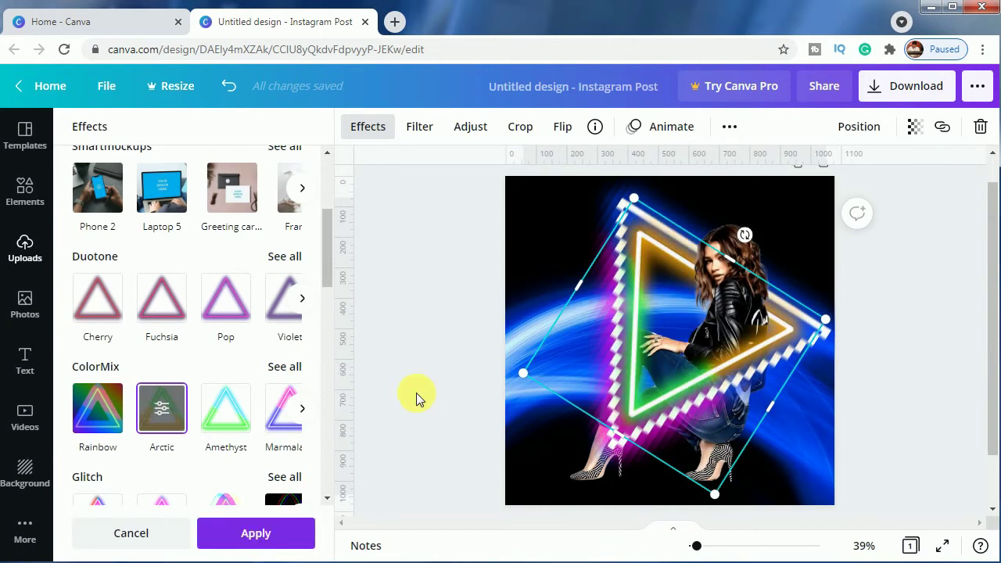
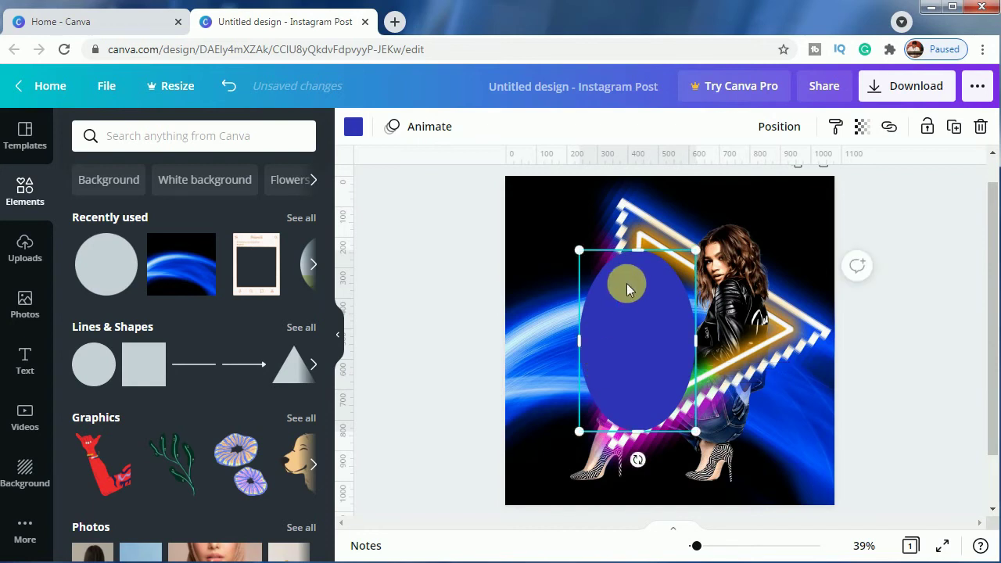
Flatten the blue ellipse into a thin disc and place it directly beneath the woman's front shoe.
drag(636, 249, 617, 489)
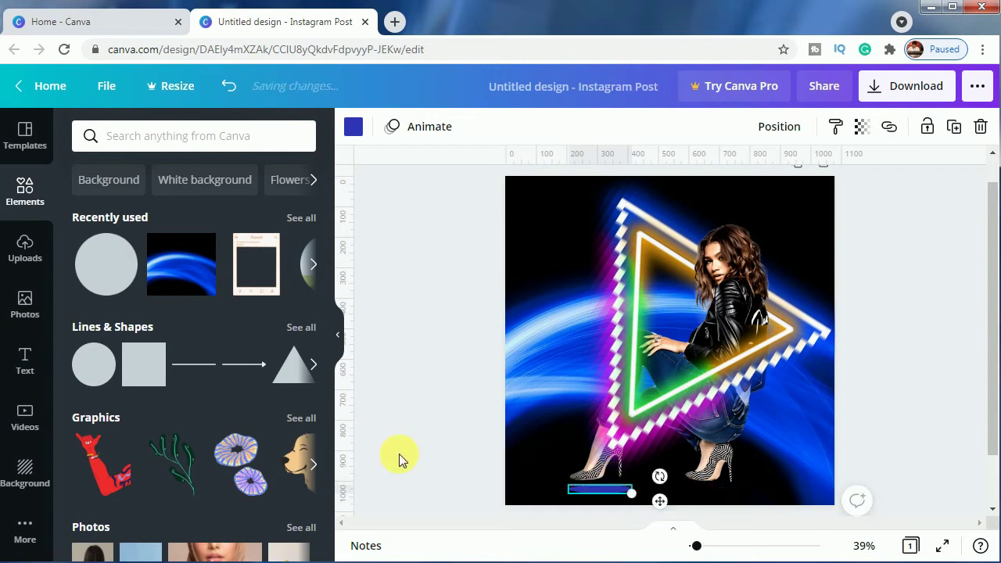
mouse_move(661, 501)
mouse_down()
mouse_move(669, 501)
mouse_move(660, 490)
mouse_up()
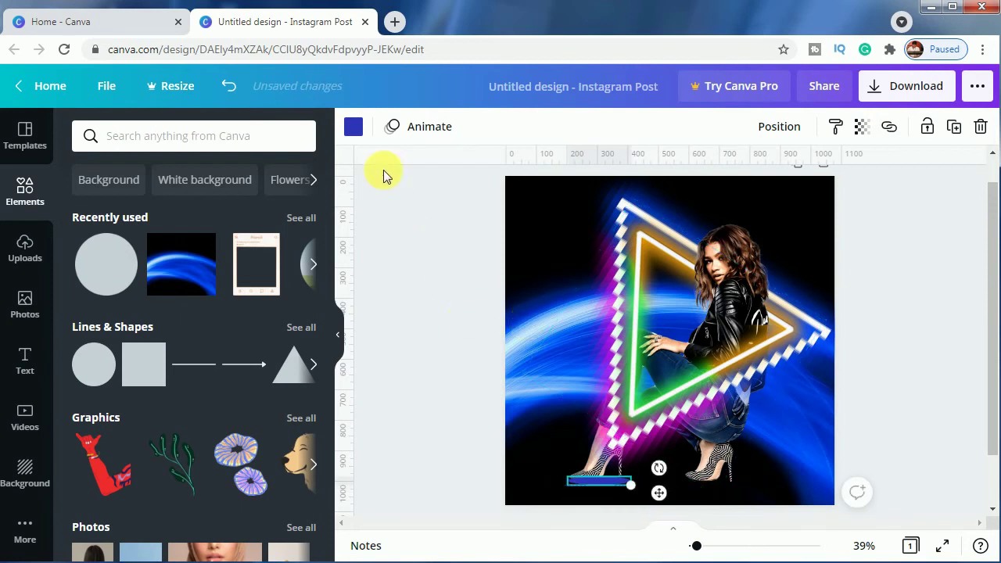
Colour the flattened ellipse white and set its transparency to 60.
click(352, 126)
click(298, 375)
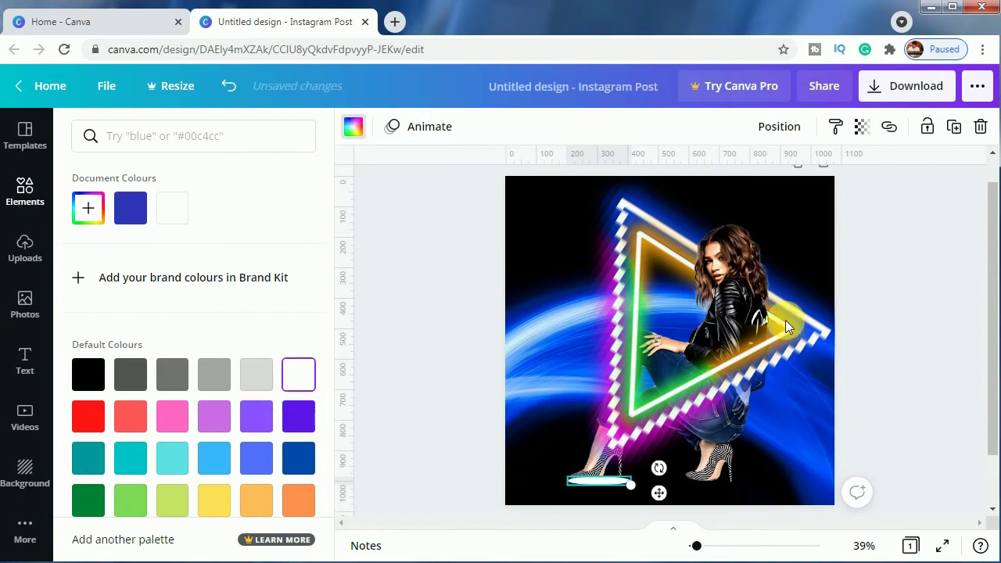
click(861, 126)
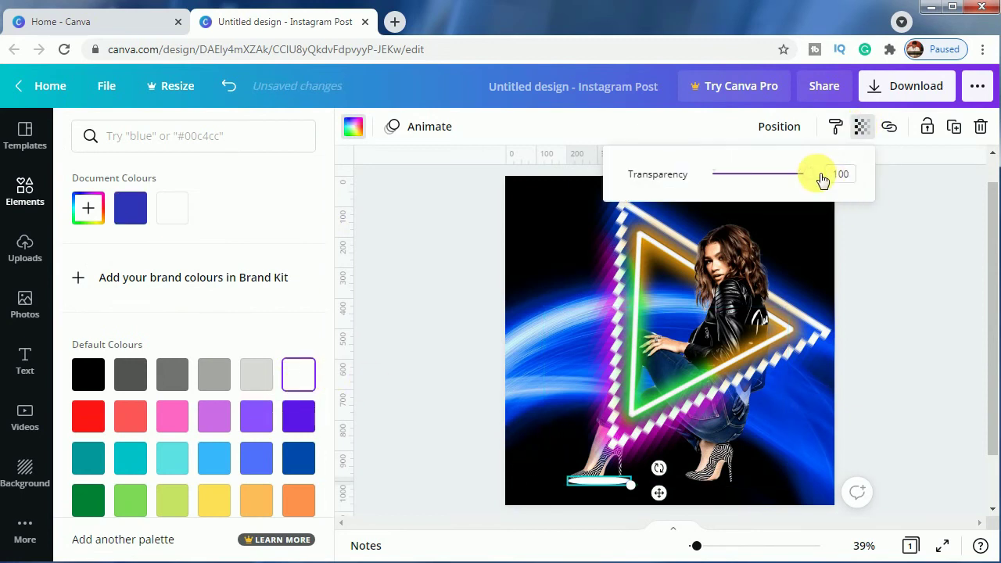
drag(806, 173, 772, 174)
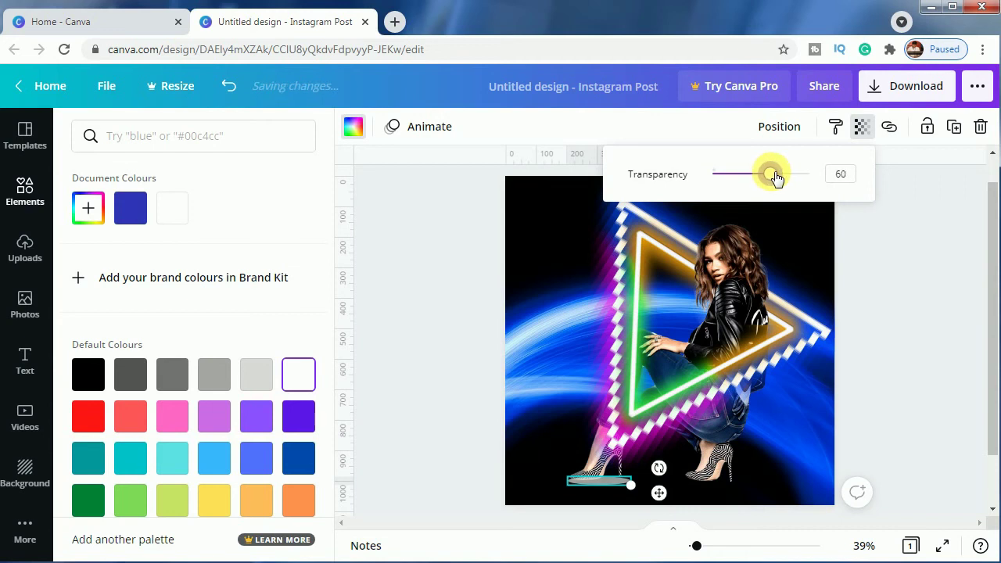
click(954, 391)
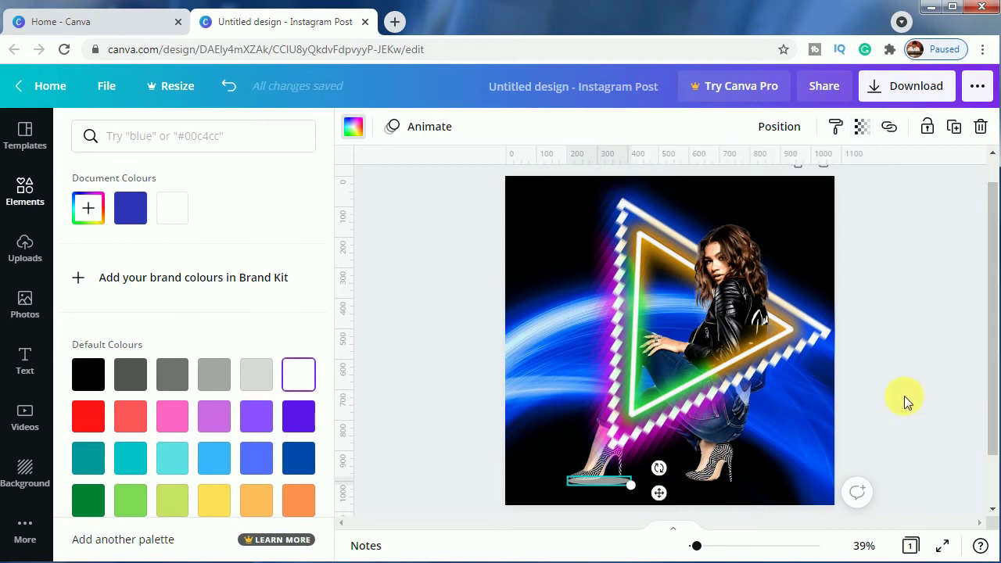
Duplicate the white ellipse and place the copy beneath the woman's other shoe.
click(953, 133)
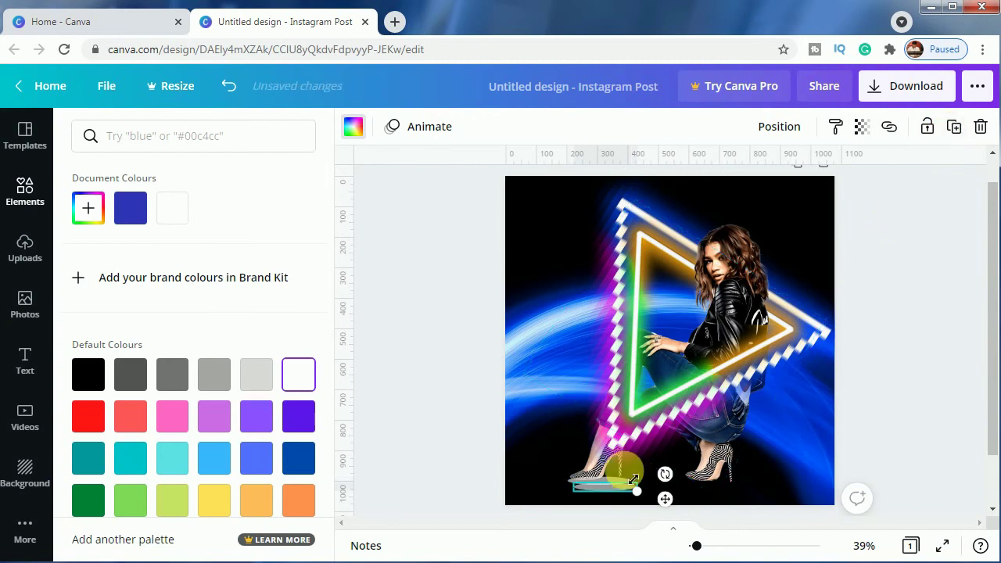
drag(625, 498, 775, 499)
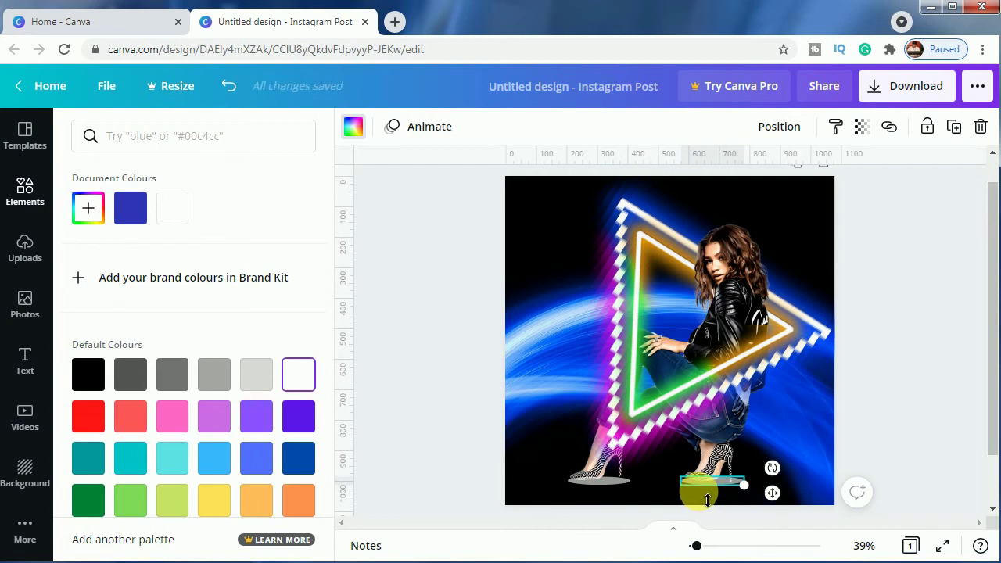
Send both white ellipses to the back so they sit behind the woman's shoes.
right_click(721, 481)
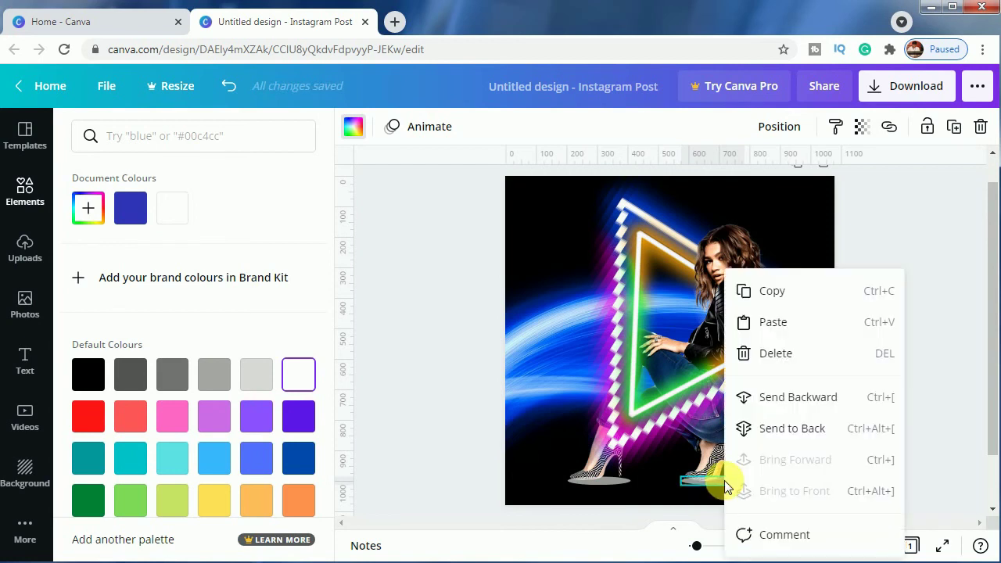
click(775, 428)
click(600, 483)
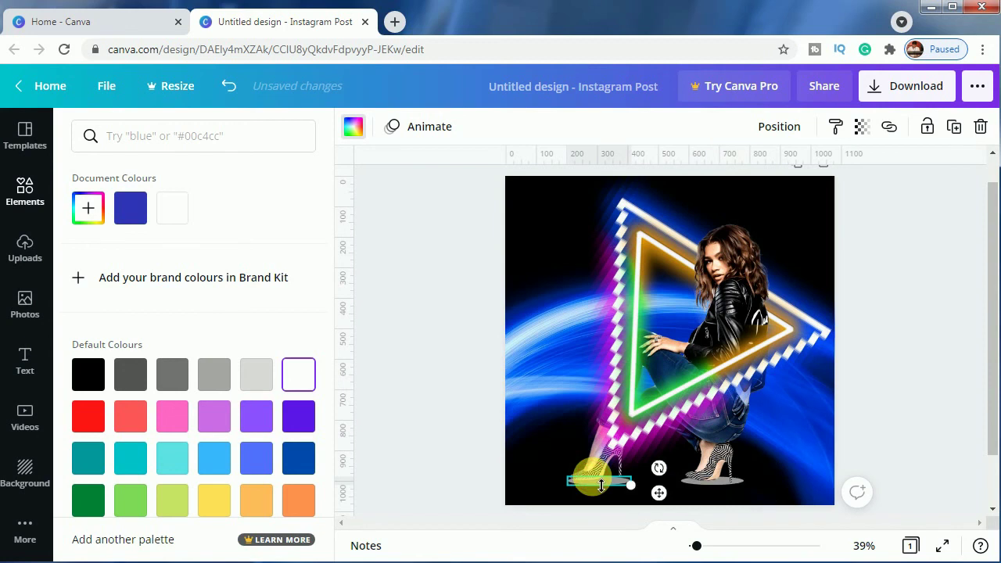
right_click(601, 485)
click(646, 428)
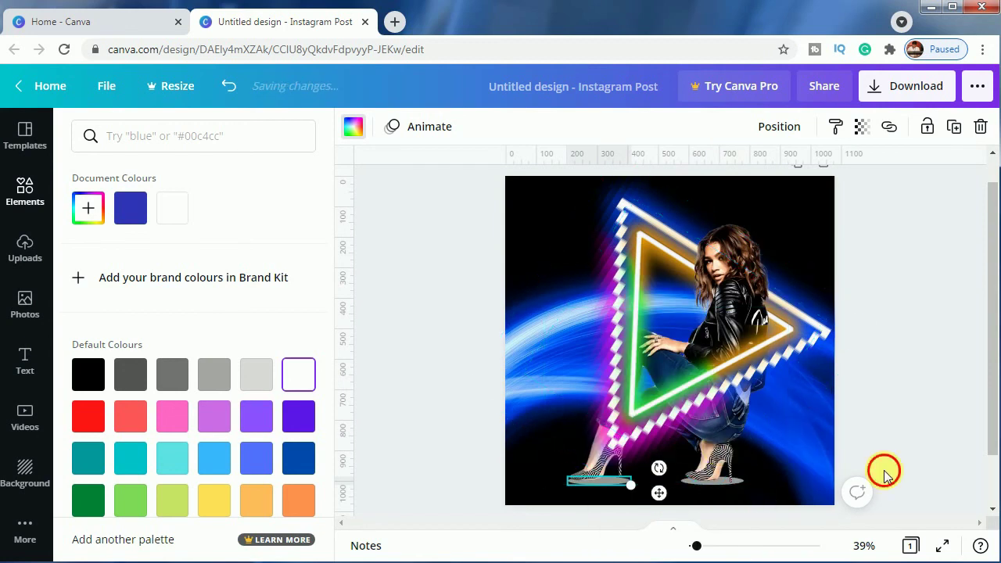
click(884, 472)
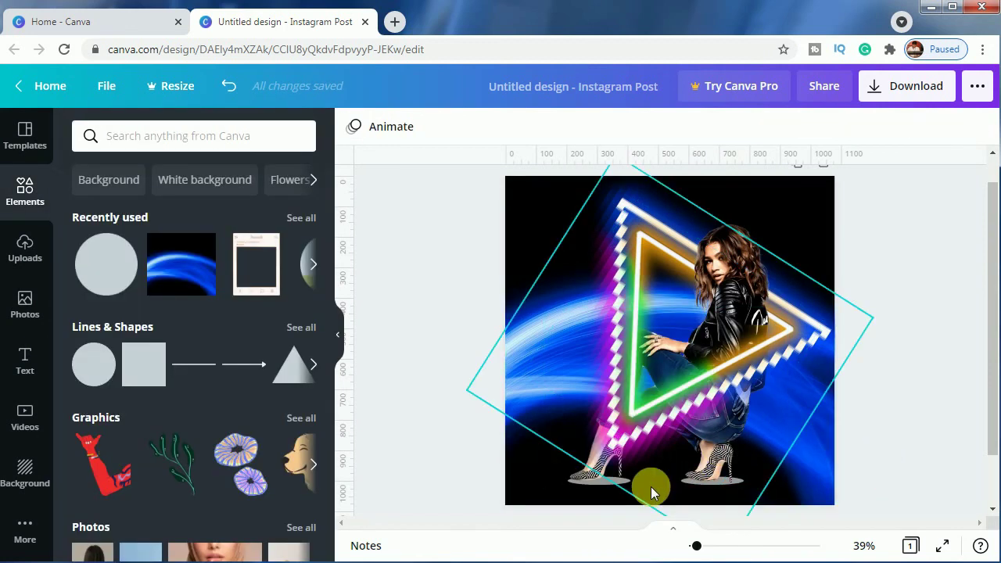